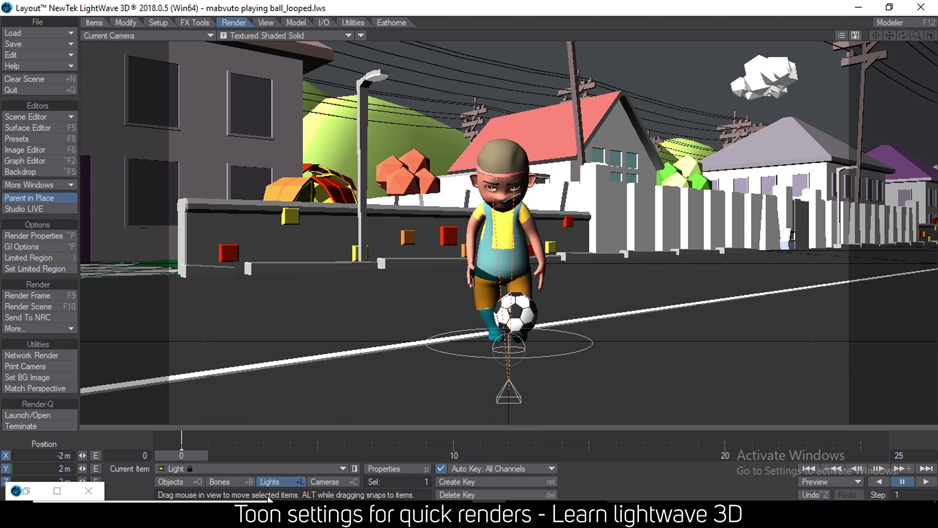
Check the distant light's Basic settings and Angle value, then minimize the Light Properties panel.
{"action": "left_click", "coordinate": [382, 467]}
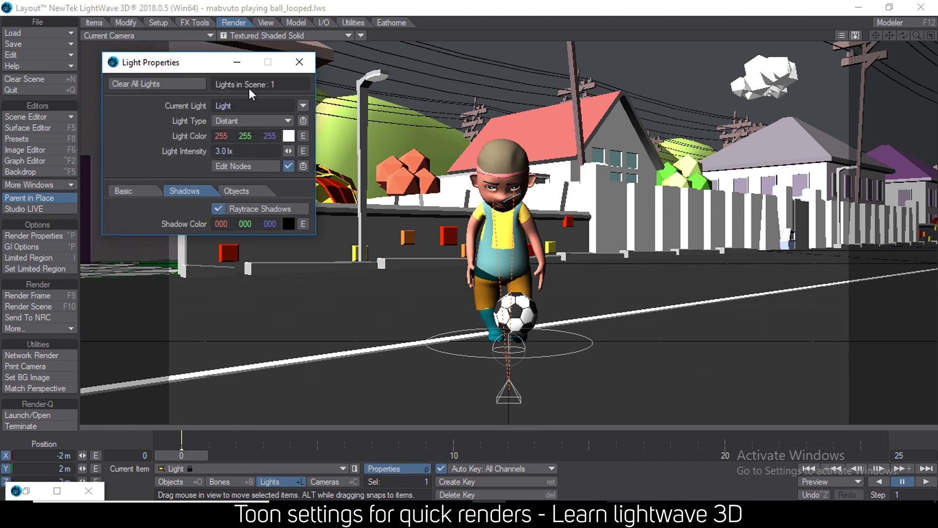
{"action": "left_click_drag", "start_coordinate": [165, 64], "coordinate": [233, 44]}
{"action": "left_click", "coordinate": [207, 168]}
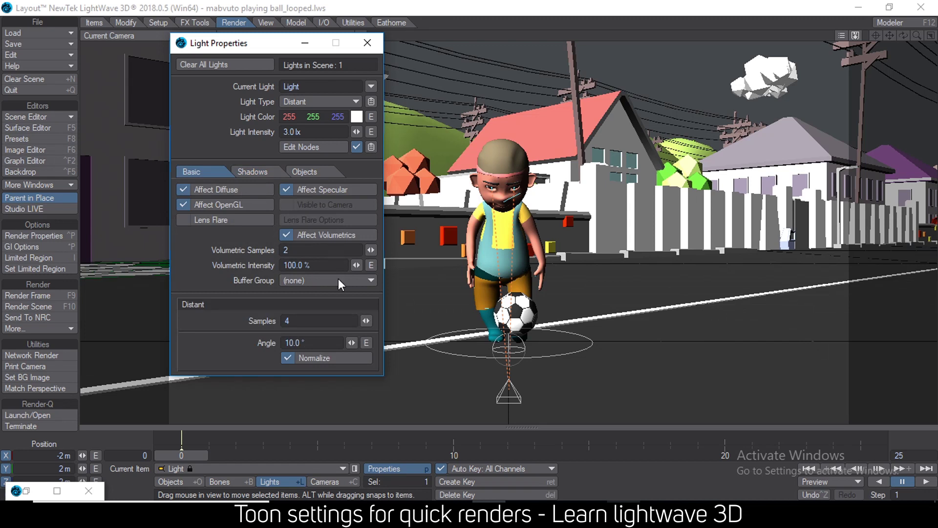
{"action": "double_click", "coordinate": [319, 342]}
{"action": "left_click_drag", "start_coordinate": [254, 49], "coordinate": [193, 62]}
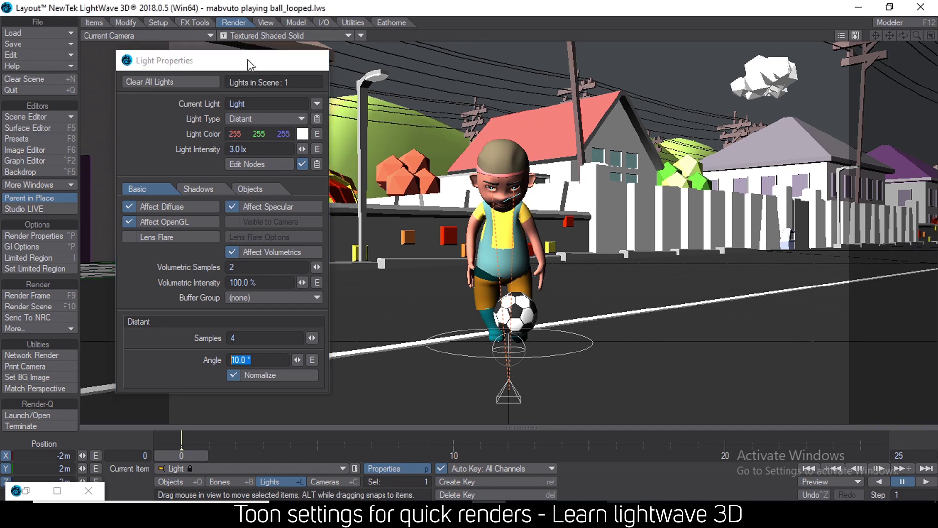
{"action": "left_click", "coordinate": [251, 60]}
{"action": "left_click", "coordinate": [27, 491]}
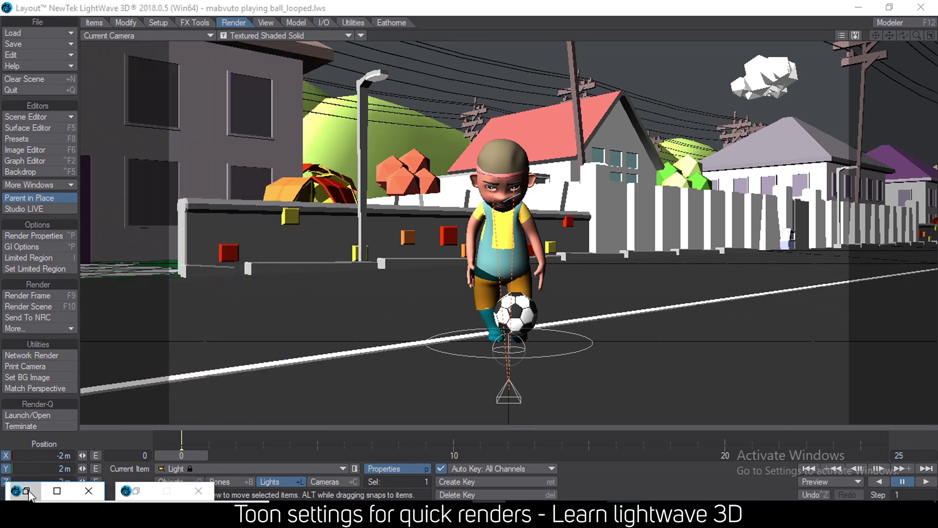
{"action": "left_click_drag", "start_coordinate": [503, 94], "coordinate": [529, 76]}
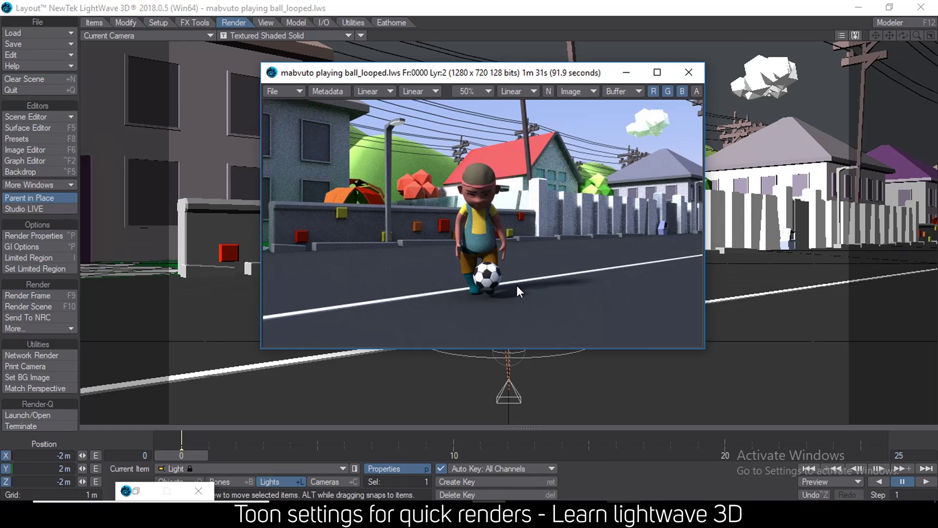
{"action": "left_click", "coordinate": [577, 91]}
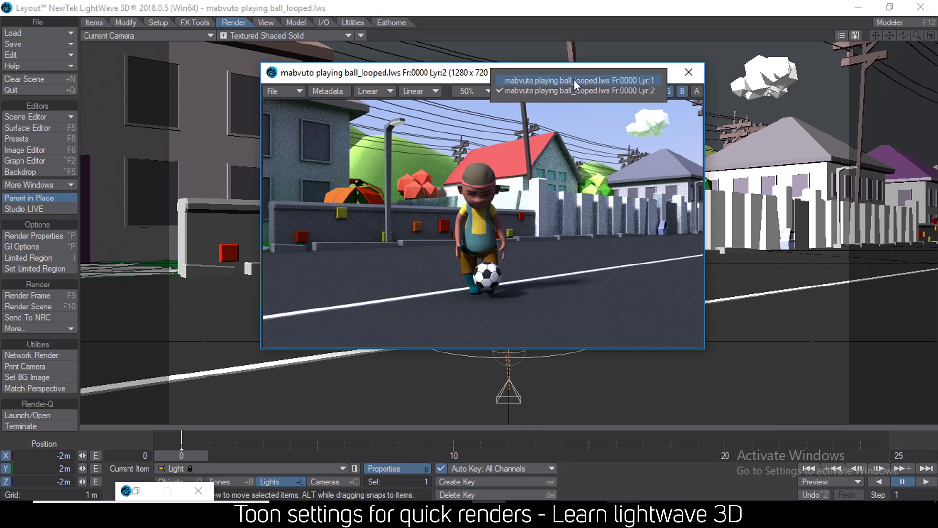
{"action": "left_click", "coordinate": [574, 80]}
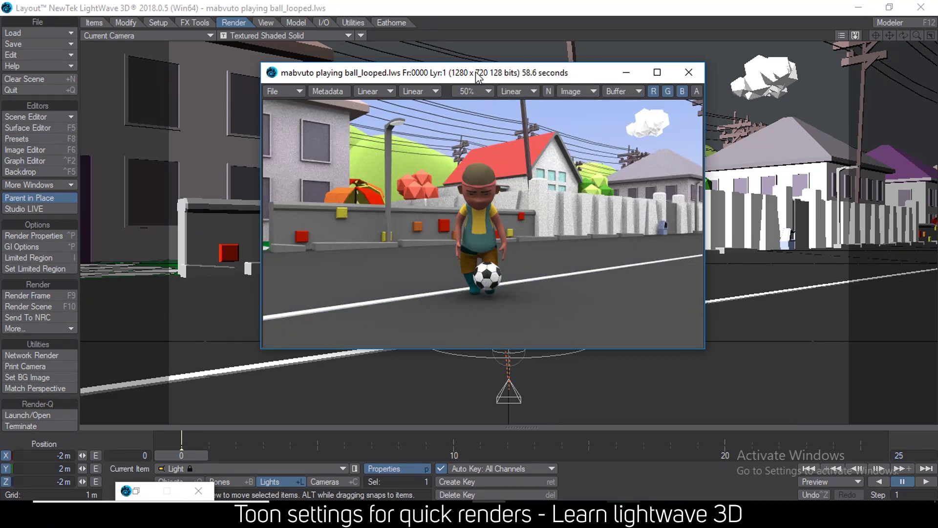
{"action": "left_click_drag", "start_coordinate": [477, 75], "coordinate": [466, 61]}
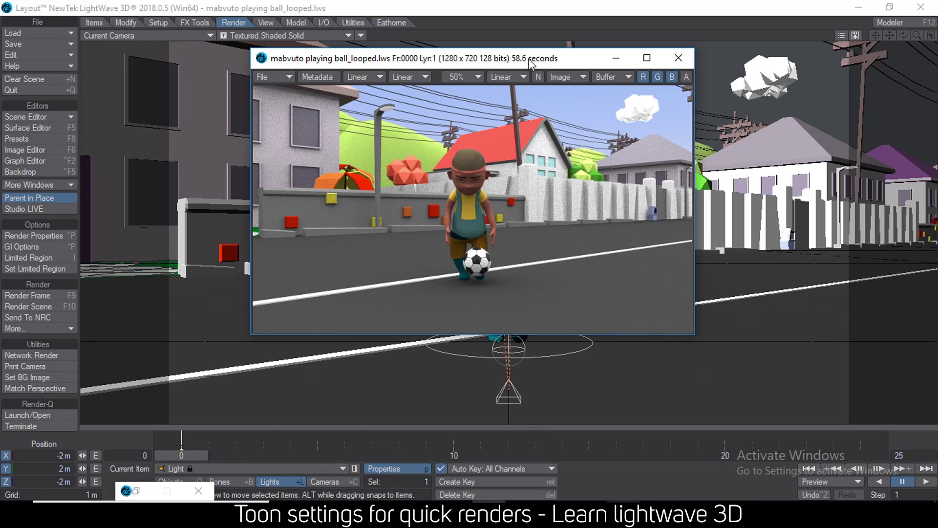
{"action": "left_click_drag", "start_coordinate": [520, 58], "coordinate": [517, 81]}
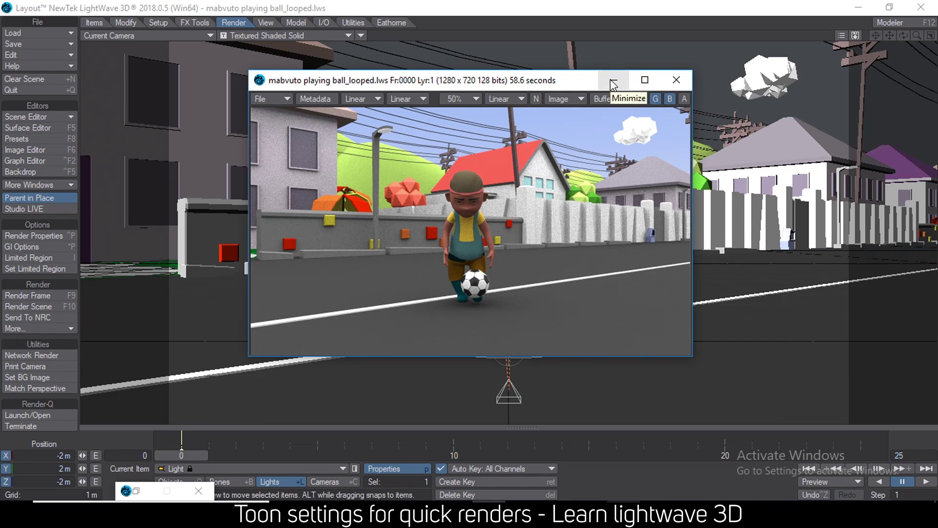
{"action": "left_click", "coordinate": [613, 83]}
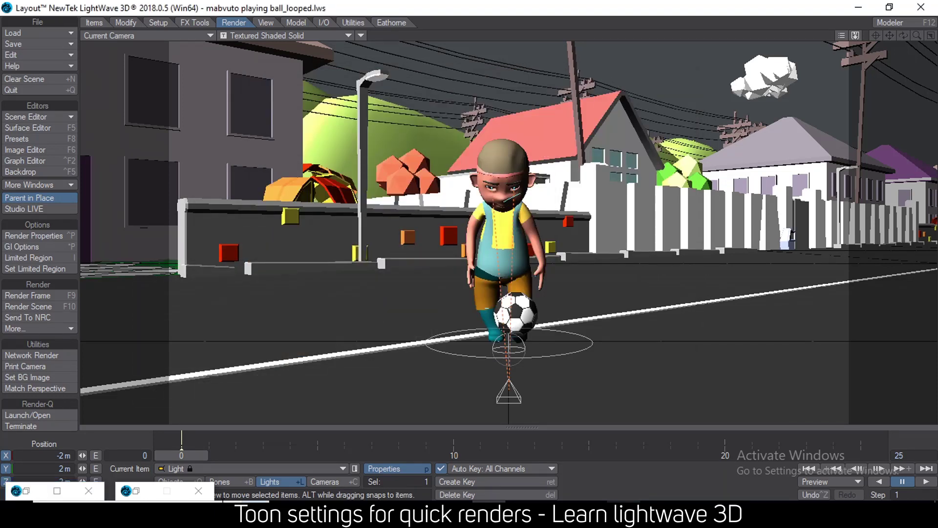
Restore the Light Properties panel on the right side and confirm the light's angle value.
{"action": "left_click", "coordinate": [134, 490]}
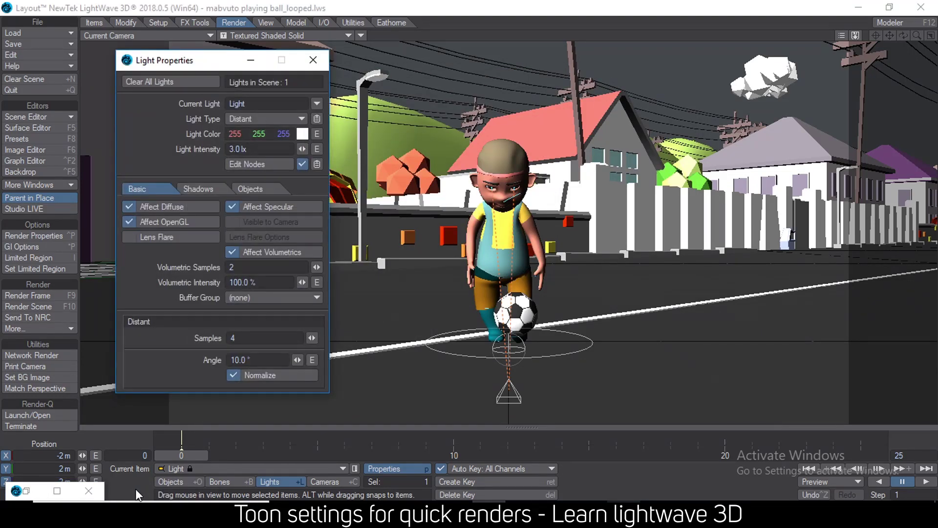
{"action": "left_click_drag", "start_coordinate": [189, 66], "coordinate": [672, 44]}
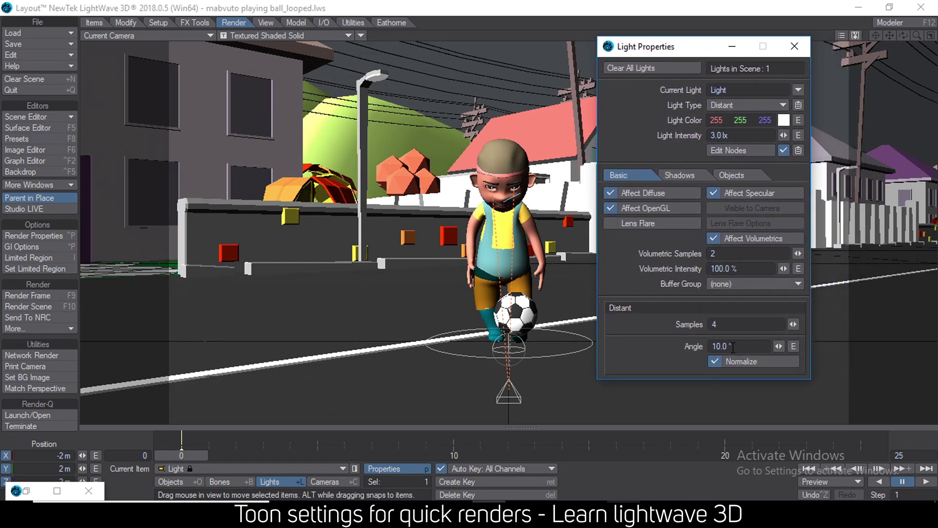
{"action": "left_click", "coordinate": [755, 346]}
{"action": "left_click", "coordinate": [759, 347]}
{"action": "key", "text": "Return"}
Change the Light Type to Environment and enter 10 for Environment Samples.
{"action": "left_click", "coordinate": [743, 105]}
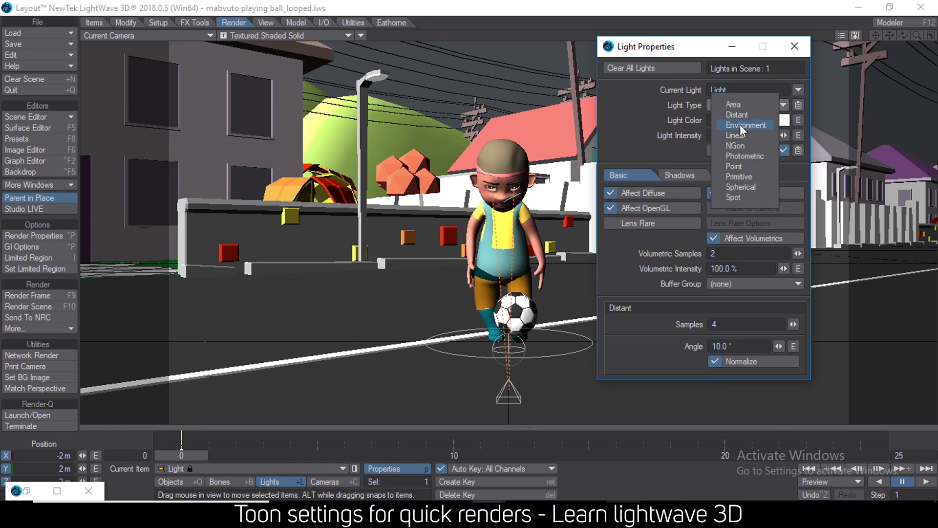
{"action": "left_click", "coordinate": [739, 125]}
{"action": "left_click_drag", "start_coordinate": [694, 51], "coordinate": [680, 83]}
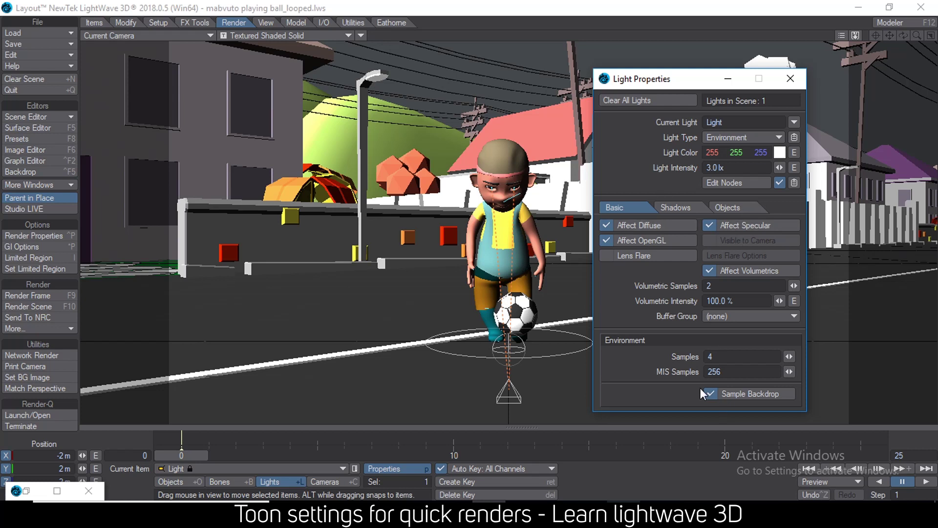
{"action": "left_click_drag", "start_coordinate": [662, 83], "coordinate": [654, 70]}
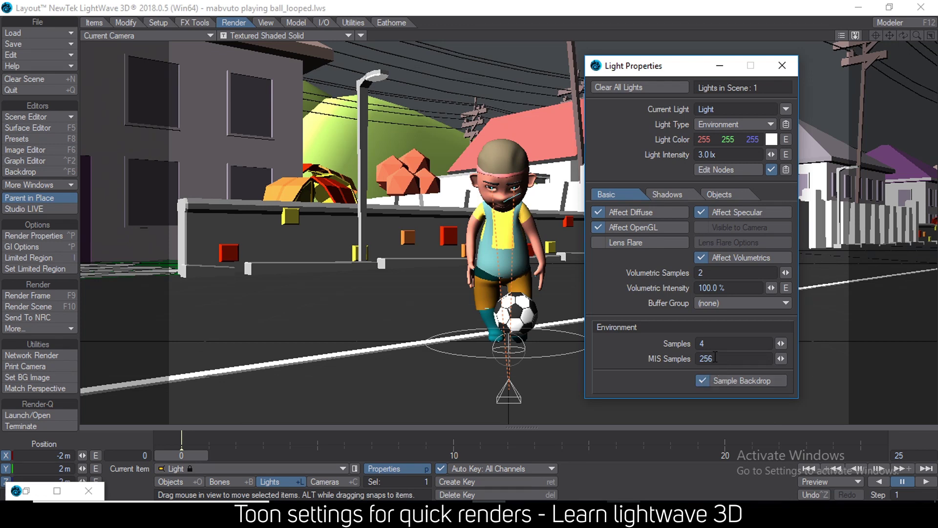
{"action": "left_click_drag", "start_coordinate": [715, 357], "coordinate": [659, 358]}
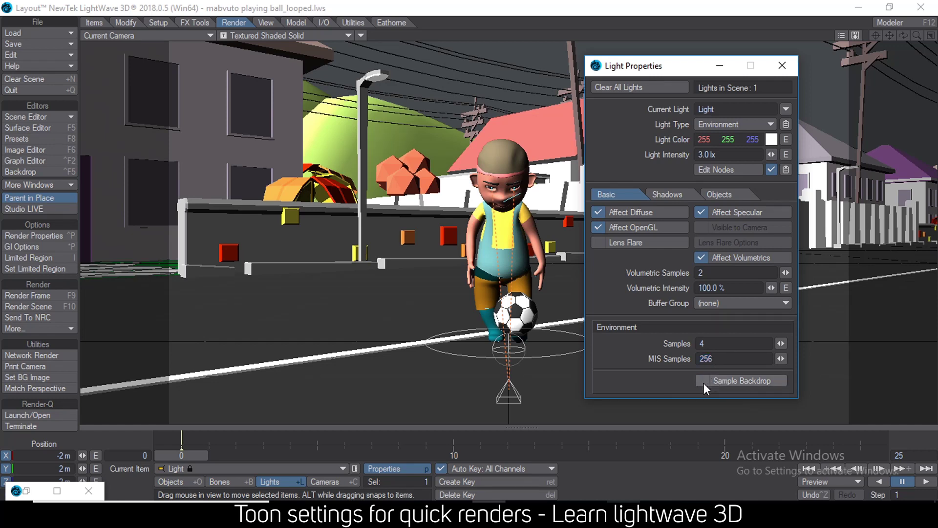
{"action": "left_click", "coordinate": [721, 342]}
{"action": "type", "text": "1"}
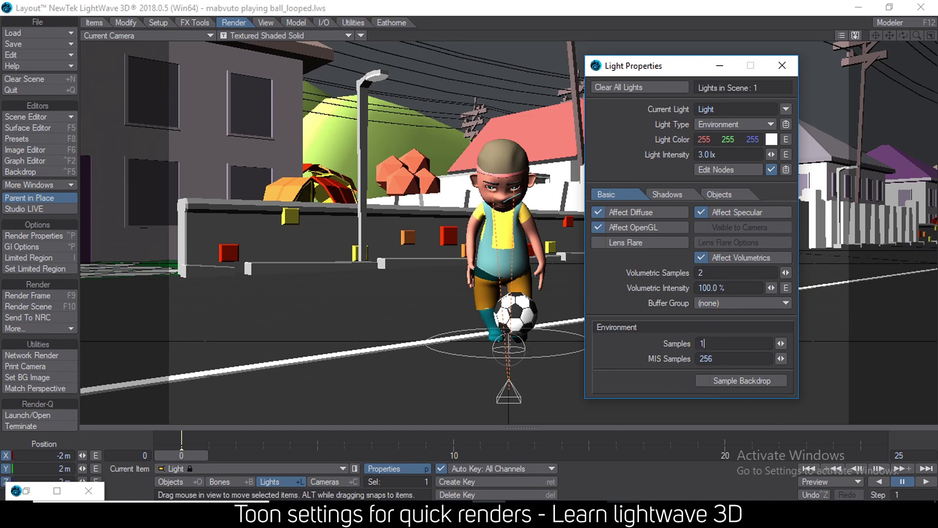
{"action": "type", "text": "0"}
Confirm Samples reads 10, then lighten the Shadow Color to 047 grey.
{"action": "left_click_drag", "start_coordinate": [726, 344], "coordinate": [652, 346]}
{"action": "left_click", "coordinate": [722, 355]}
{"action": "left_click_drag", "start_coordinate": [722, 343], "coordinate": [674, 346]}
{"action": "left_click", "coordinate": [678, 193]}
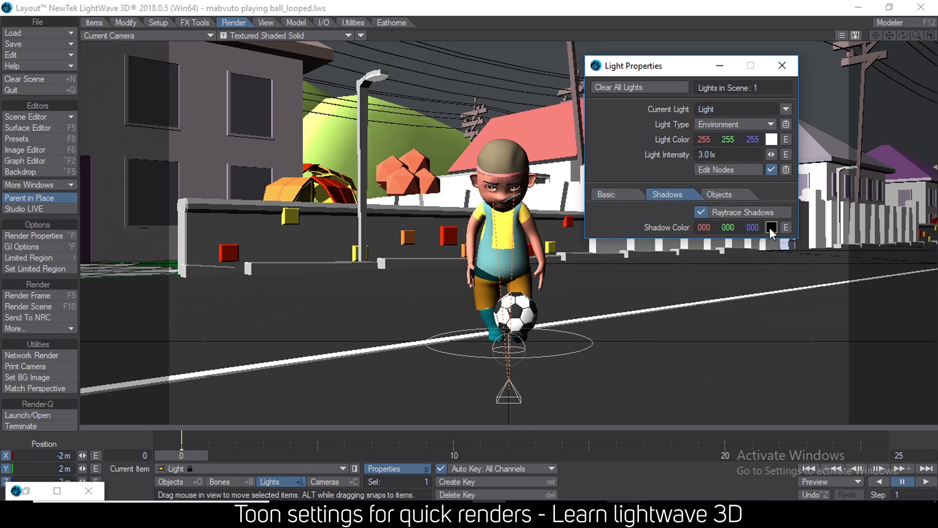
{"action": "left_click_drag", "start_coordinate": [770, 228], "coordinate": [807, 227]}
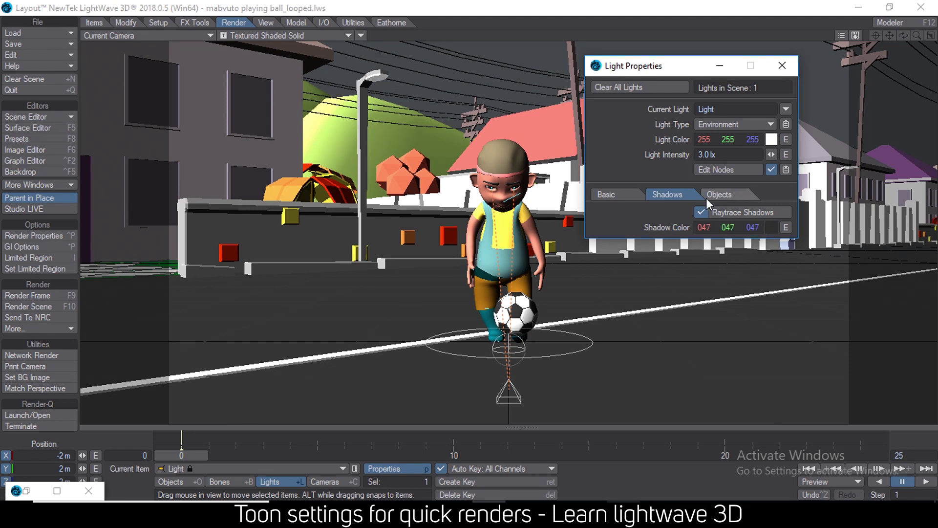
Lower the light intensity to 1.8 lx and go back to the Basic tab.
{"action": "left_click", "coordinate": [721, 154]}
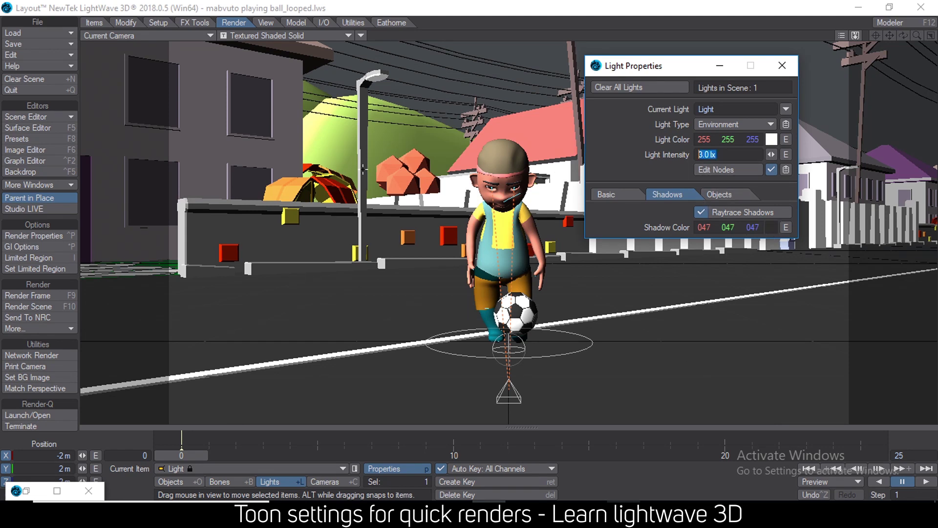
{"action": "type", "text": "1.8"}
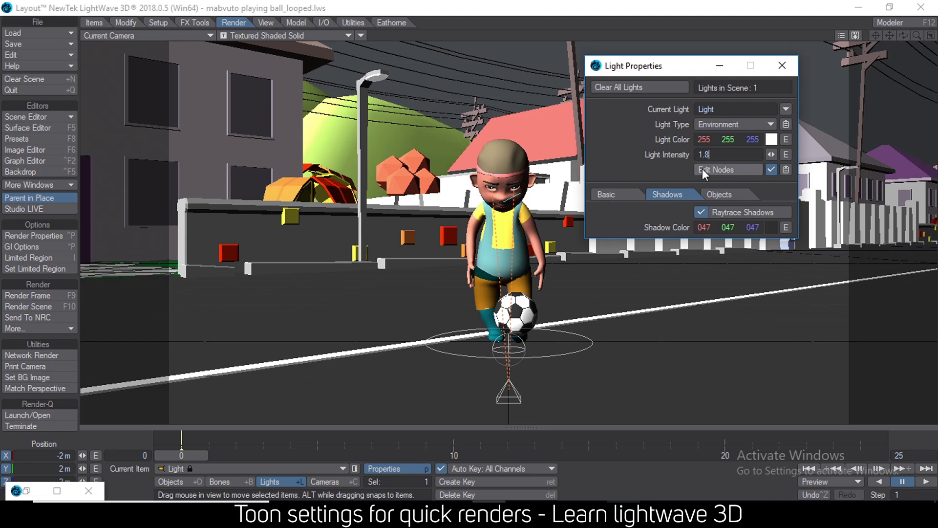
{"action": "left_click", "coordinate": [706, 109]}
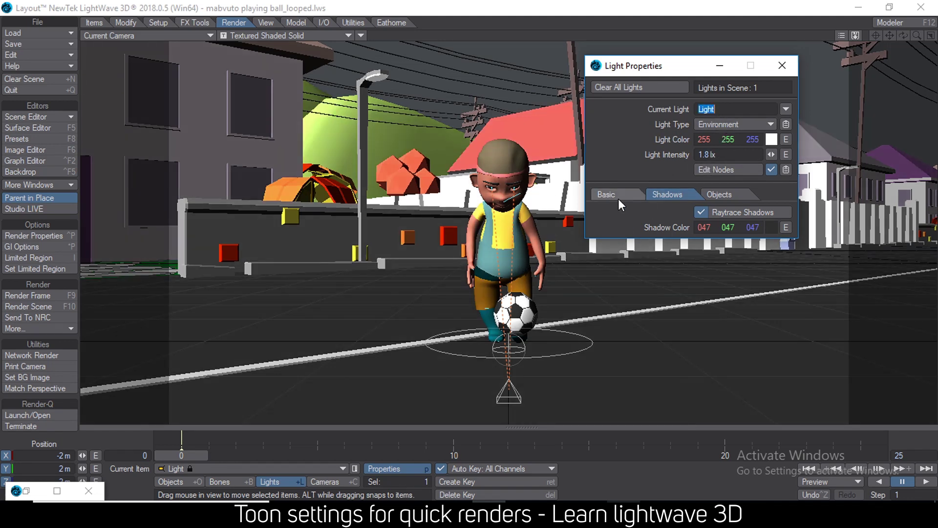
{"action": "left_click", "coordinate": [618, 193]}
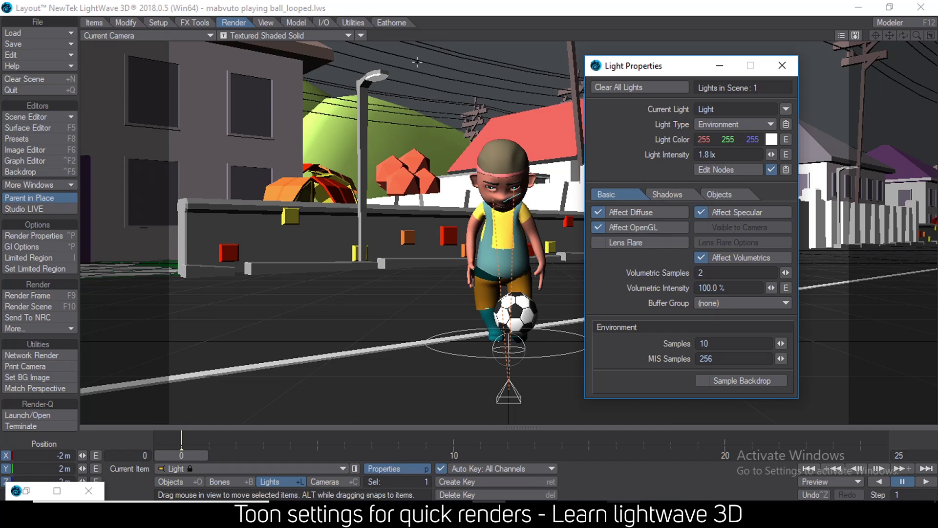
Open Render Properties and shift the window right to reveal the VPR renderer options.
{"action": "left_click", "coordinate": [232, 24]}
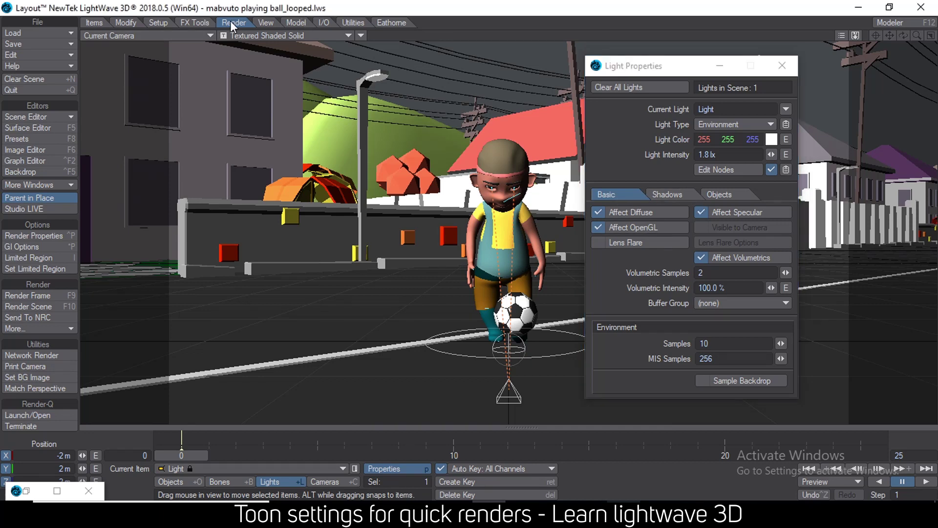
{"action": "left_click", "coordinate": [32, 235]}
{"action": "left_click_drag", "start_coordinate": [674, 30], "coordinate": [254, 60]}
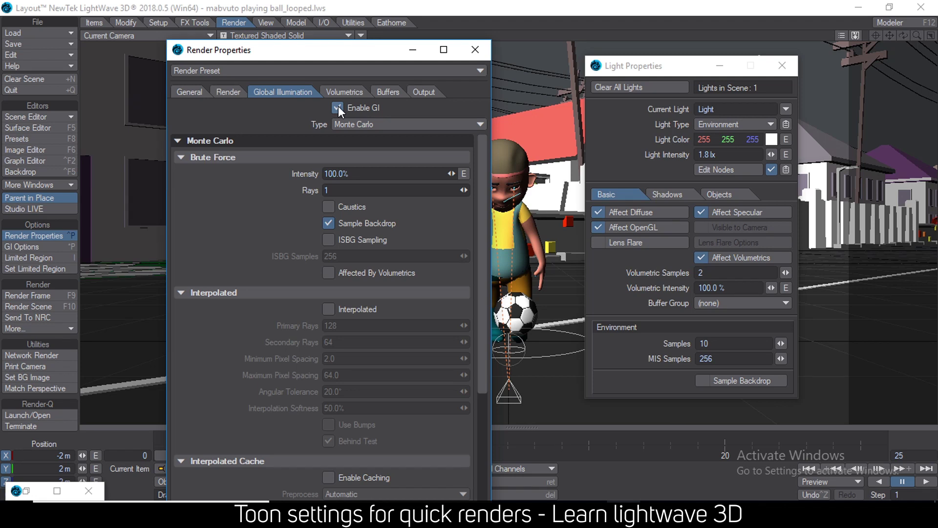
{"action": "left_click_drag", "start_coordinate": [293, 52], "coordinate": [435, 37]}
Set Render Tile Size to 256 on the Render tab and close Render Properties.
{"action": "left_click", "coordinate": [369, 78]}
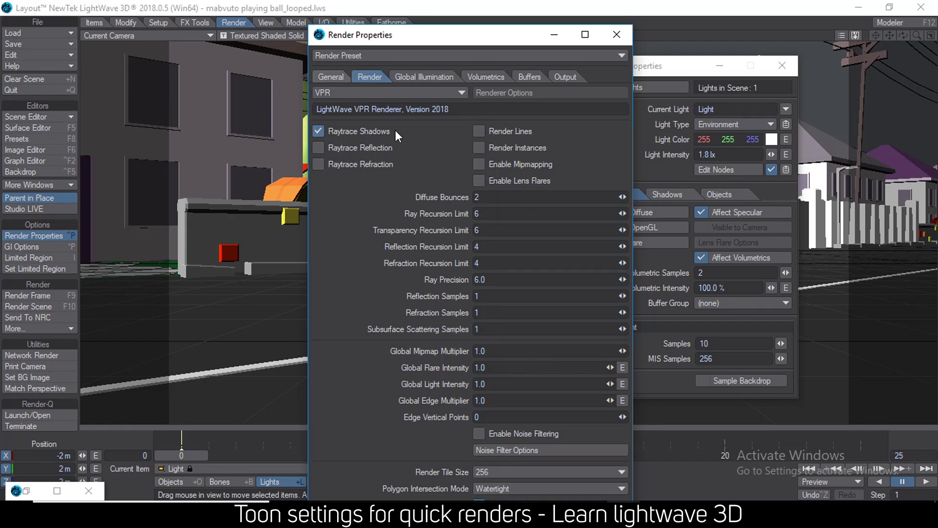
{"action": "left_click", "coordinate": [509, 469]}
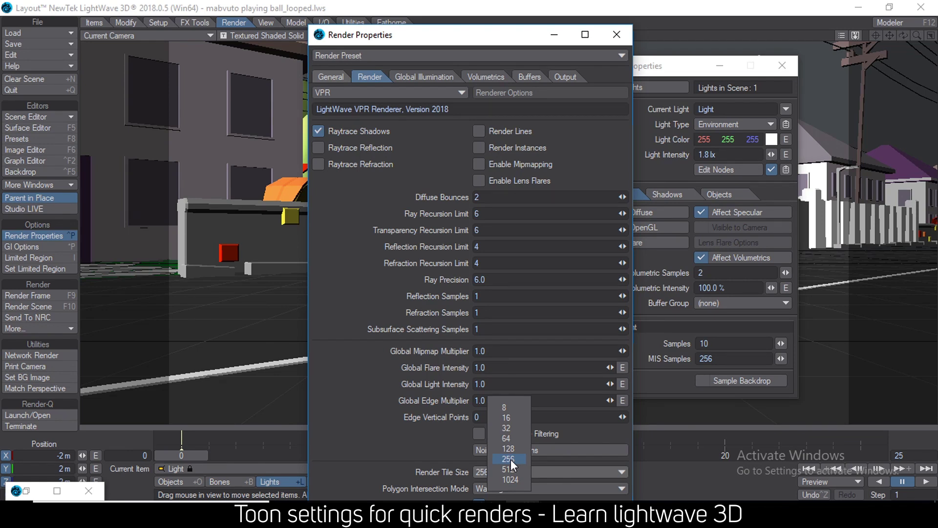
{"action": "left_click", "coordinate": [511, 460]}
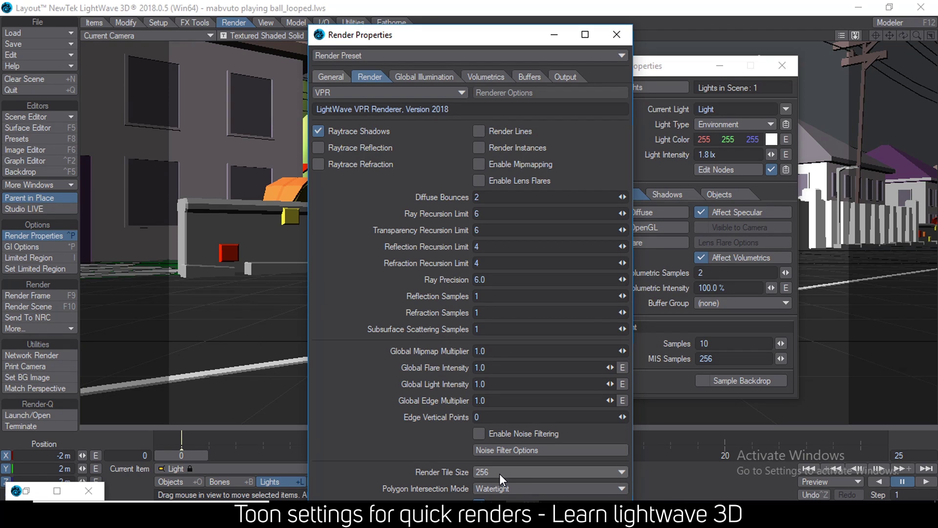
{"action": "left_click", "coordinate": [499, 474]}
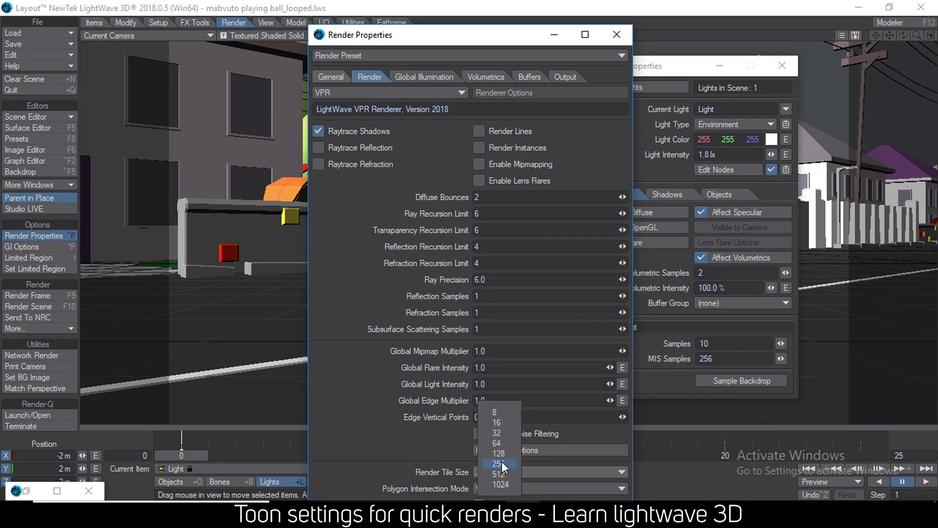
{"action": "left_click", "coordinate": [498, 463]}
{"action": "left_click", "coordinate": [330, 77]}
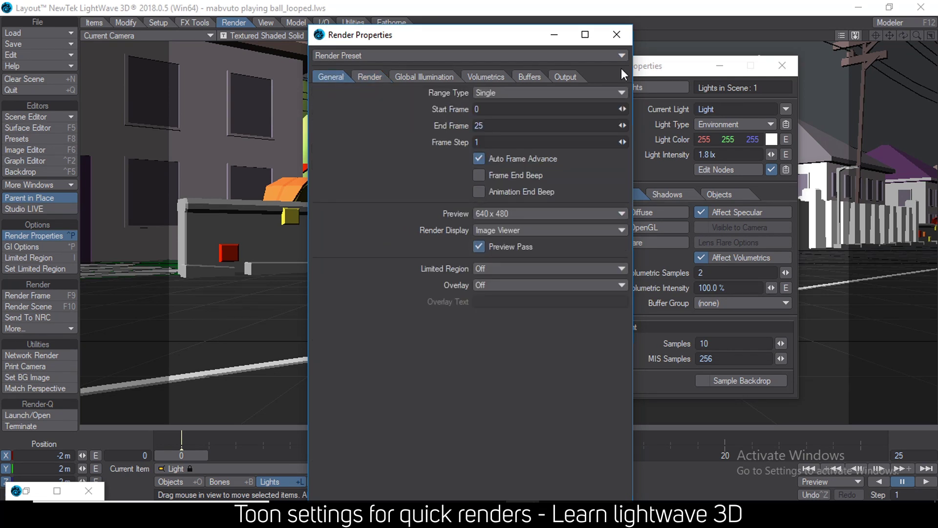
Open Camera Properties and switch the Resolution preset from HDTV 1920 x 1080 to HDTV 1280 x 720.
{"action": "left_click", "coordinate": [617, 34]}
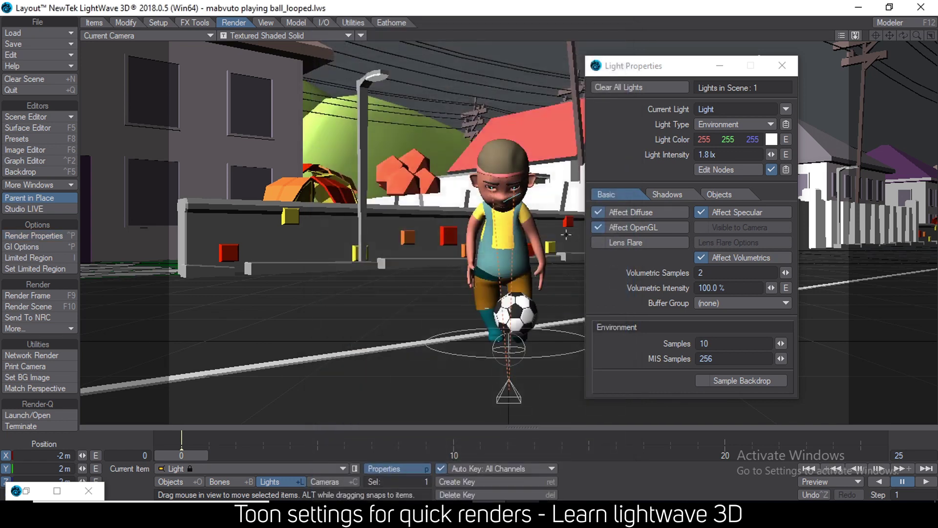
{"action": "left_click", "coordinate": [336, 481]}
{"action": "left_click", "coordinate": [383, 468]}
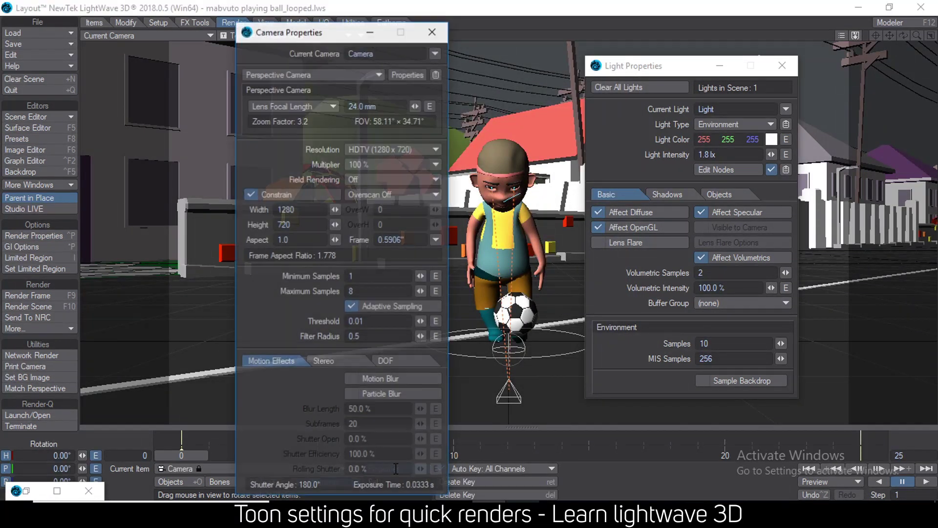
{"action": "left_click_drag", "start_coordinate": [304, 35], "coordinate": [257, 26]}
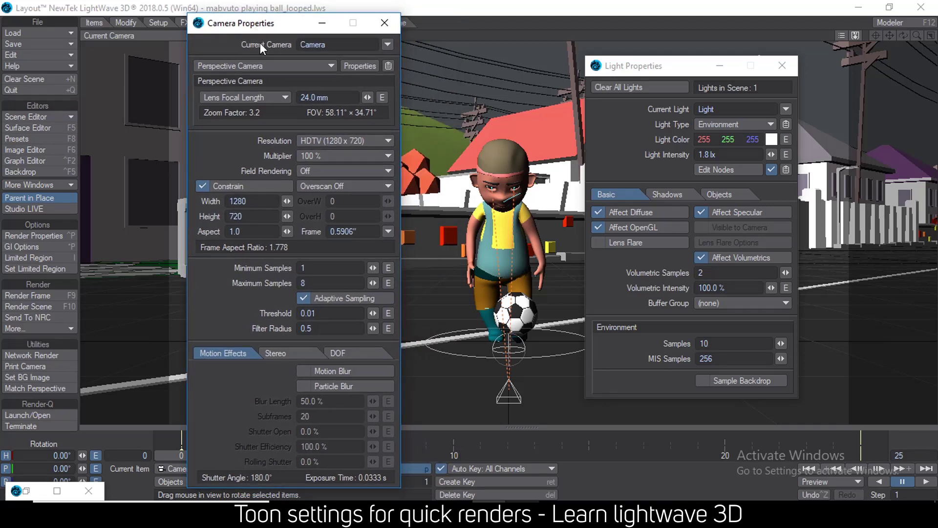
{"action": "left_click", "coordinate": [379, 138]}
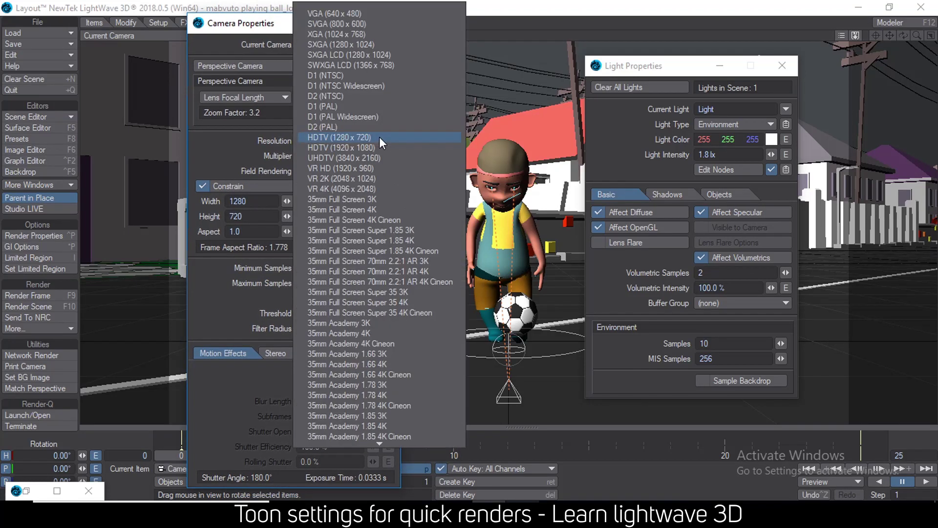
{"action": "left_click", "coordinate": [350, 148]}
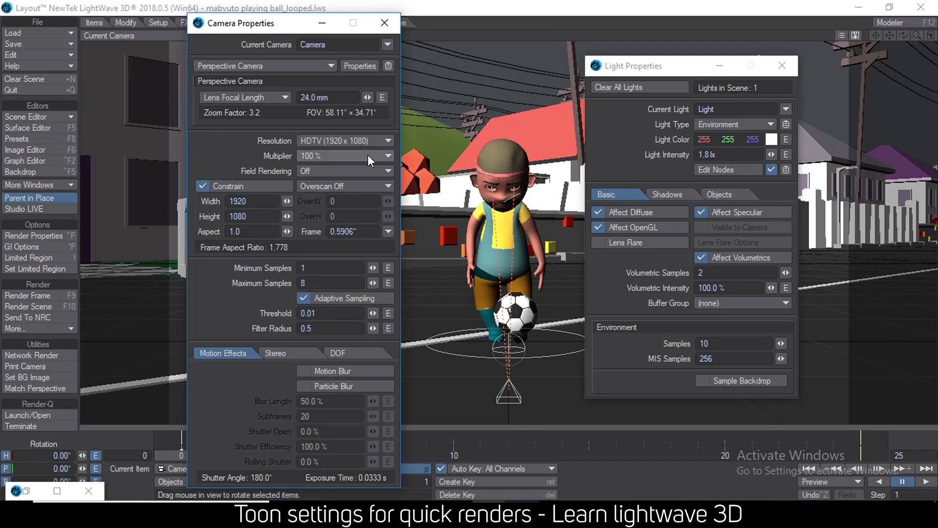
{"action": "left_click", "coordinate": [374, 139]}
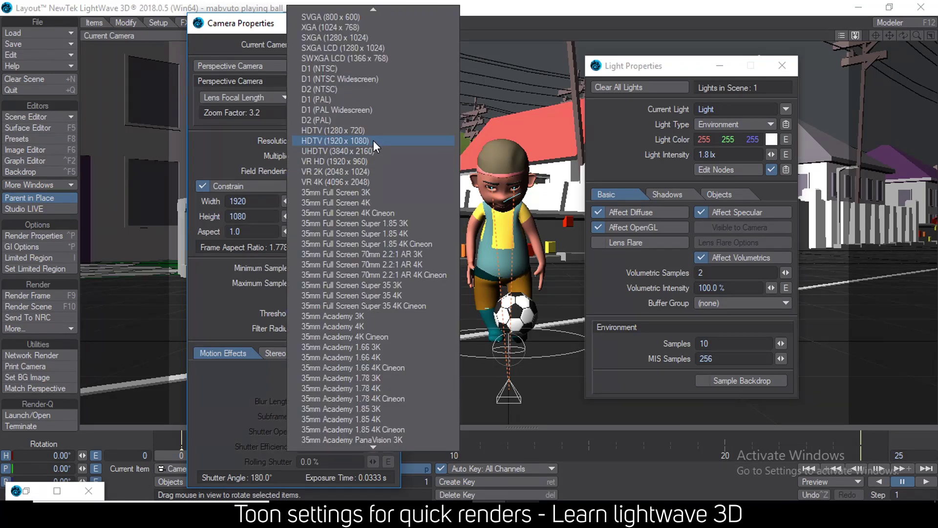
{"action": "left_click", "coordinate": [369, 130]}
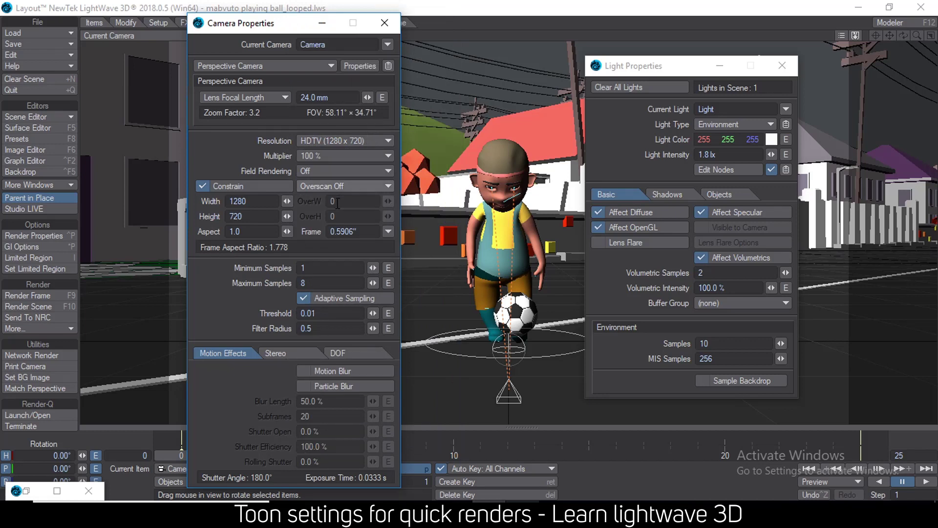
Verify the resulting width 1280, height 720 and aspect 1.0 values.
{"action": "left_click", "coordinate": [257, 201]}
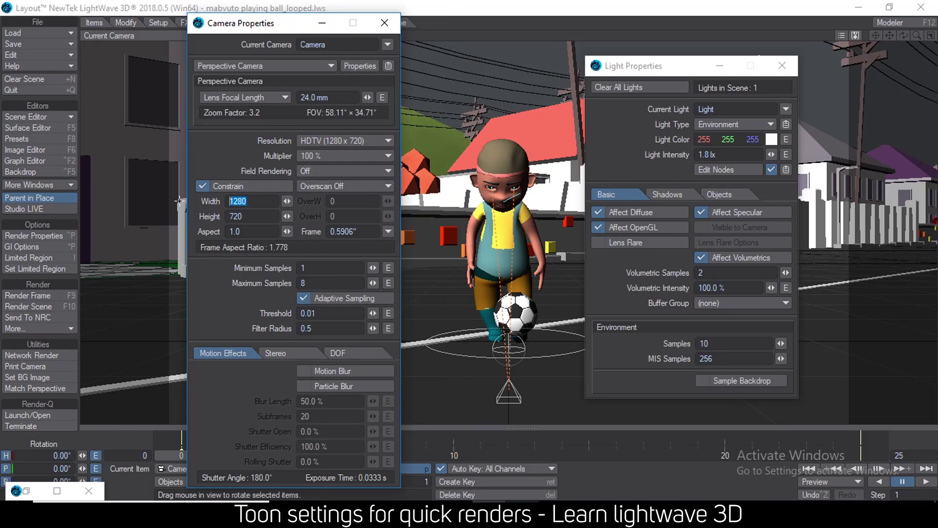
{"action": "left_click", "coordinate": [257, 216]}
{"action": "left_click", "coordinate": [257, 202]}
{"action": "left_click", "coordinate": [257, 216]}
{"action": "left_click", "coordinate": [255, 231]}
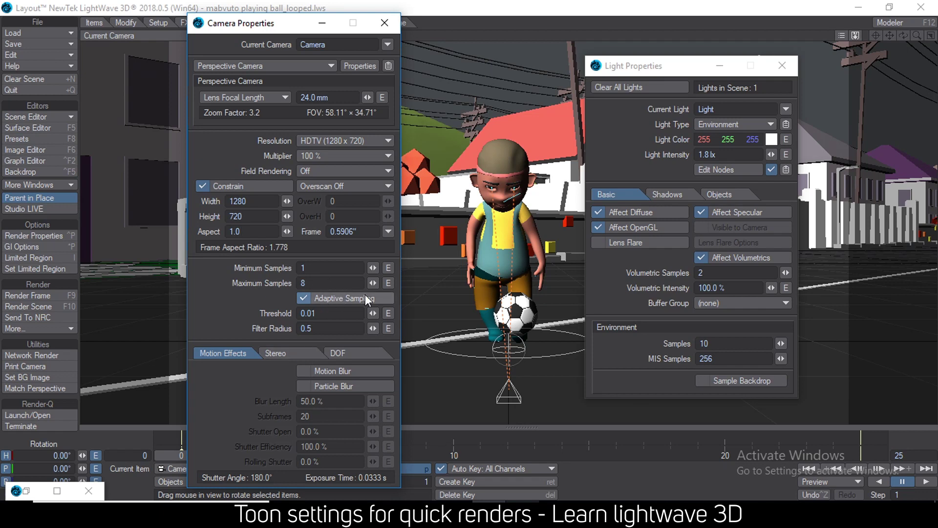
Uncheck Adaptive Sampling and set the camera's Minimum Samples to 3.
{"action": "left_click", "coordinate": [303, 298]}
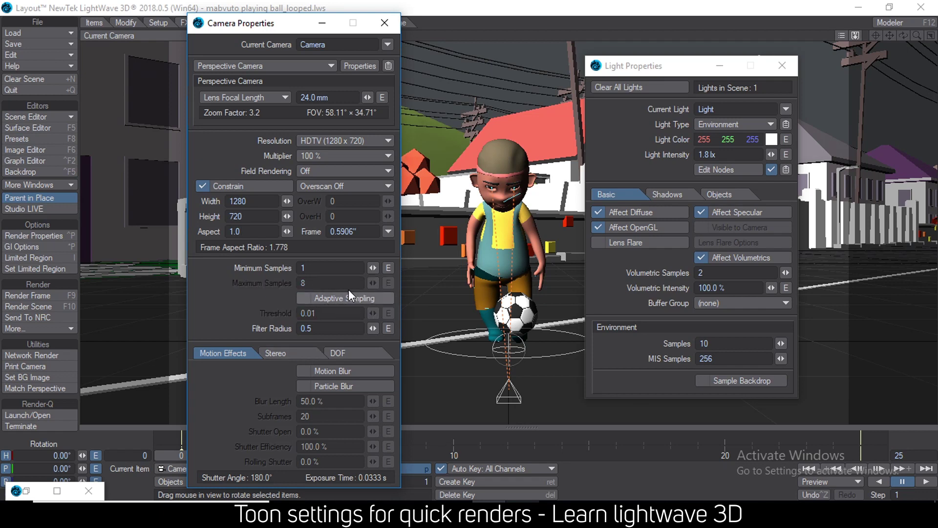
{"action": "left_click", "coordinate": [329, 266]}
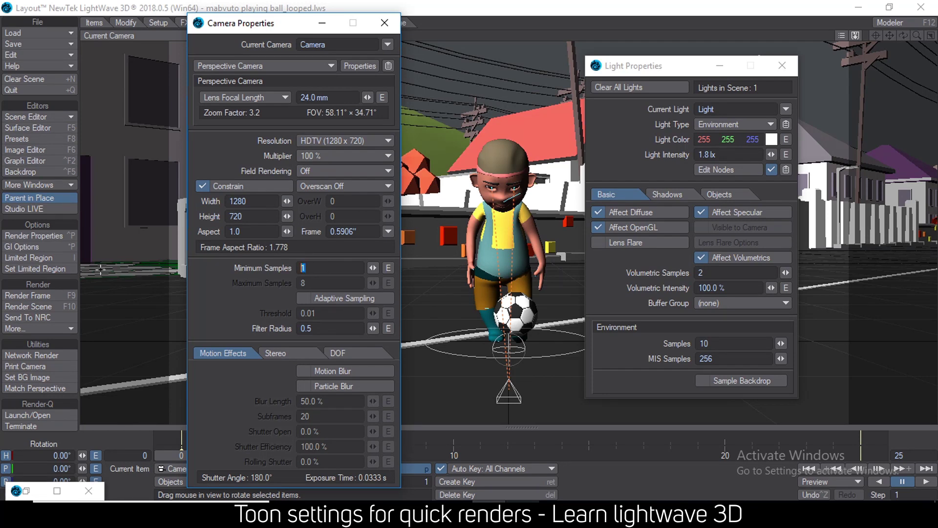
{"action": "type", "text": "3"}
{"action": "left_click_drag", "start_coordinate": [325, 271], "coordinate": [194, 270]}
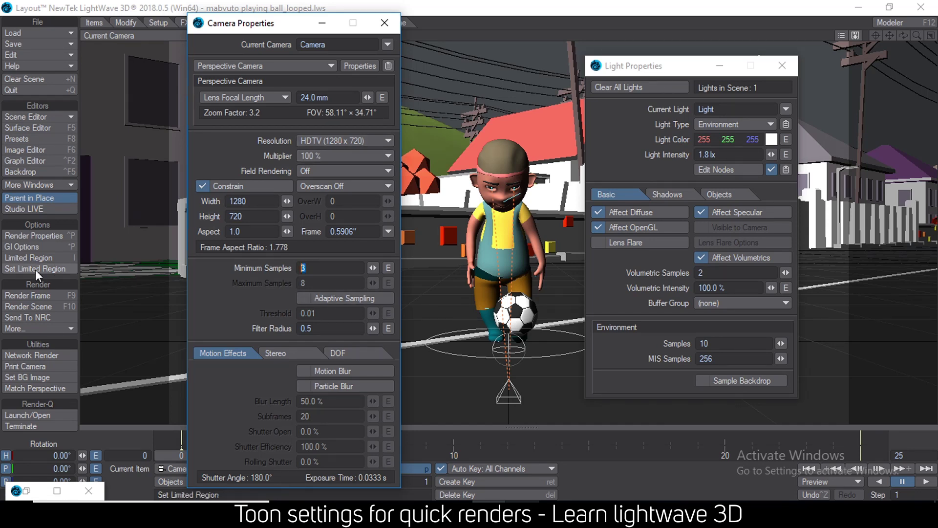
Close Camera Properties and open the General tab of Preferences.
{"action": "left_click", "coordinate": [384, 23]}
{"action": "key", "text": "d"}
{"action": "left_click_drag", "start_coordinate": [362, 15], "coordinate": [317, 23]}
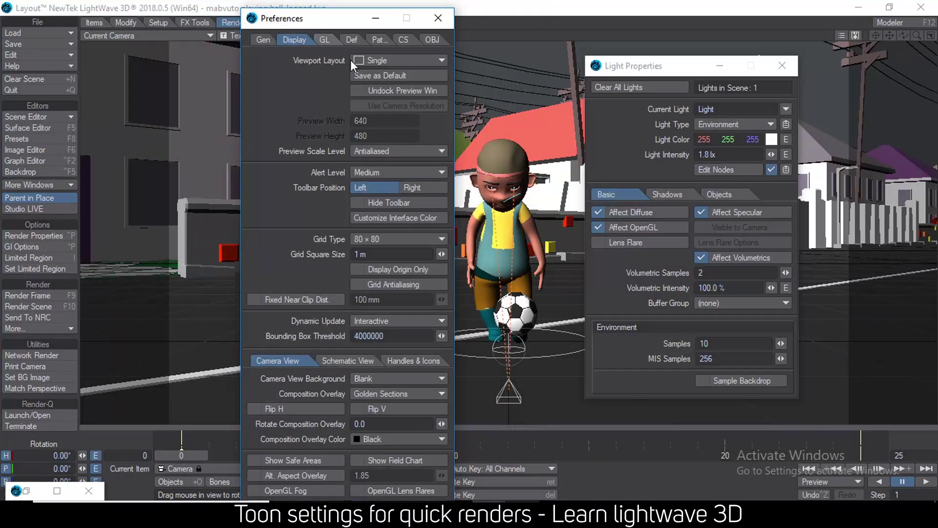
{"action": "left_click", "coordinate": [263, 40]}
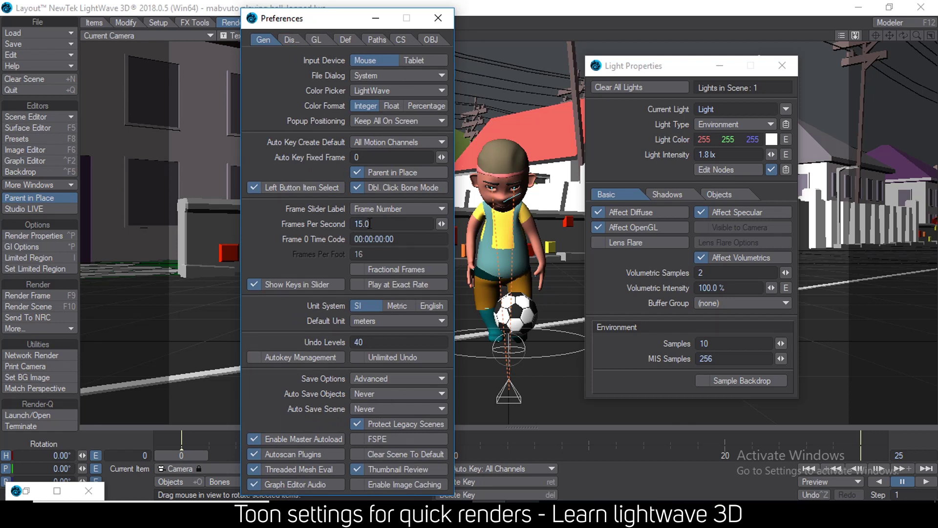
{"action": "left_click_drag", "start_coordinate": [331, 20], "coordinate": [284, 20]}
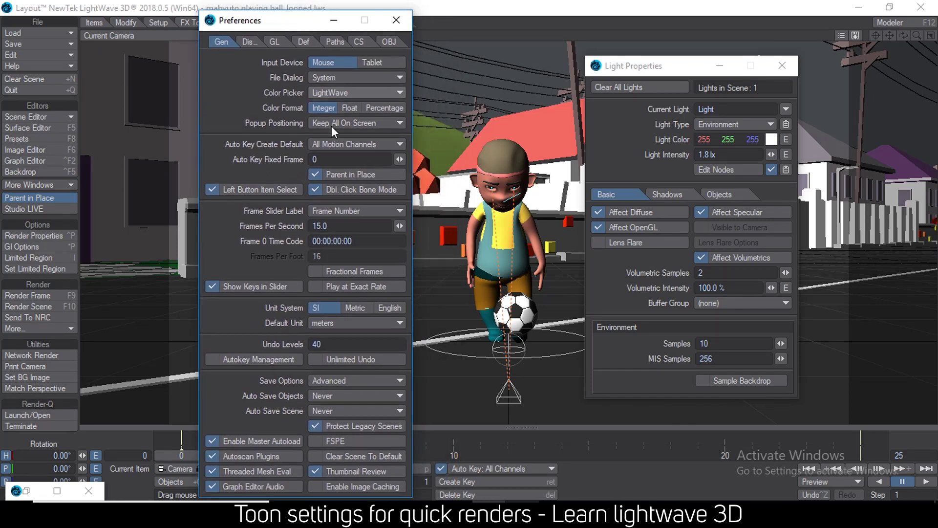
Check that Frames Per Second is 15.0 and review the Frame 0 Time Code.
{"action": "left_click", "coordinate": [345, 227]}
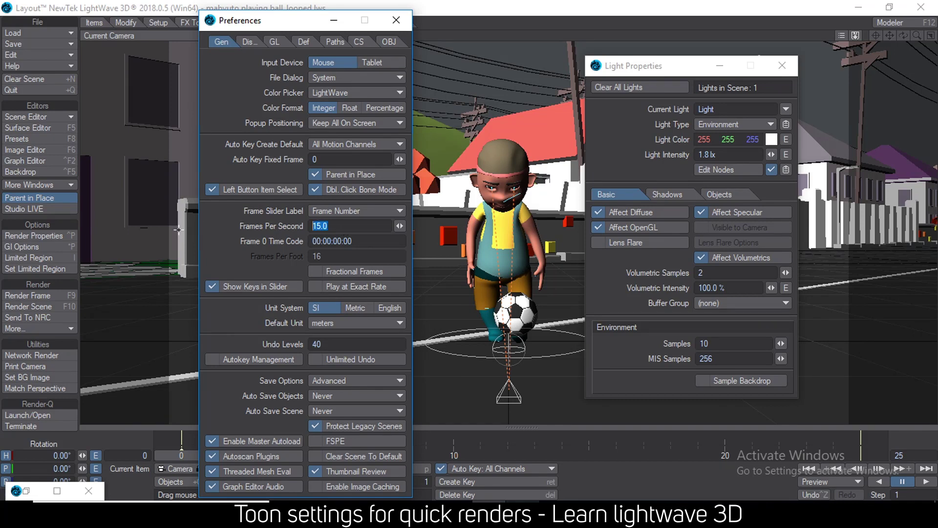
{"action": "left_click", "coordinate": [274, 238]}
{"action": "left_click", "coordinate": [337, 226]}
{"action": "left_click", "coordinate": [361, 240]}
{"action": "left_click", "coordinate": [357, 227]}
{"action": "left_click", "coordinate": [367, 227]}
Restore the Image Viewer showing the 1280 x 720 frame 0 render and position it over the scene.
{"action": "left_click", "coordinate": [26, 491]}
{"action": "left_click_drag", "start_coordinate": [500, 83], "coordinate": [499, 93]}
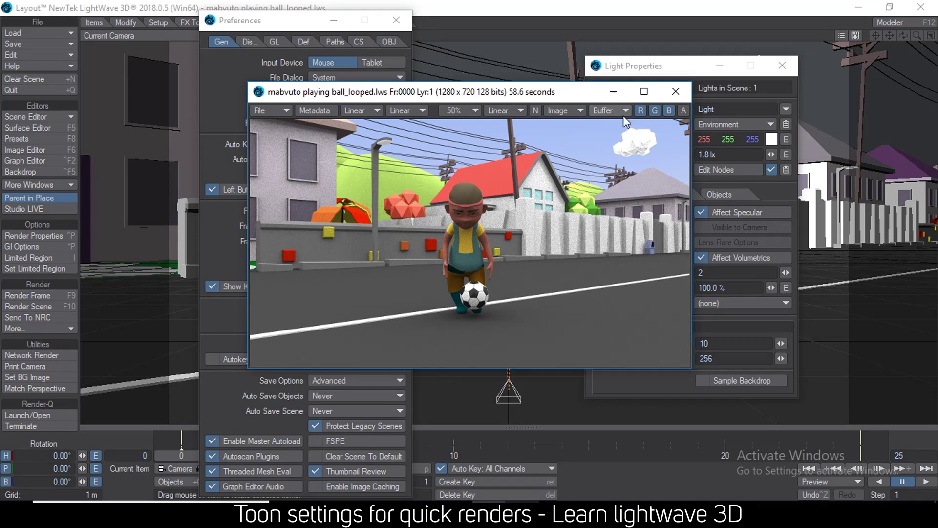
{"action": "left_click_drag", "start_coordinate": [474, 92], "coordinate": [489, 116]}
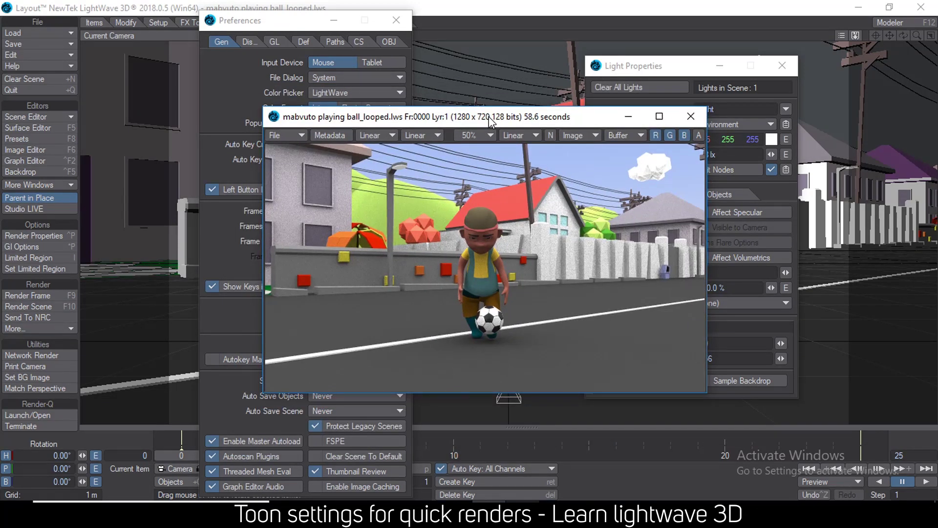